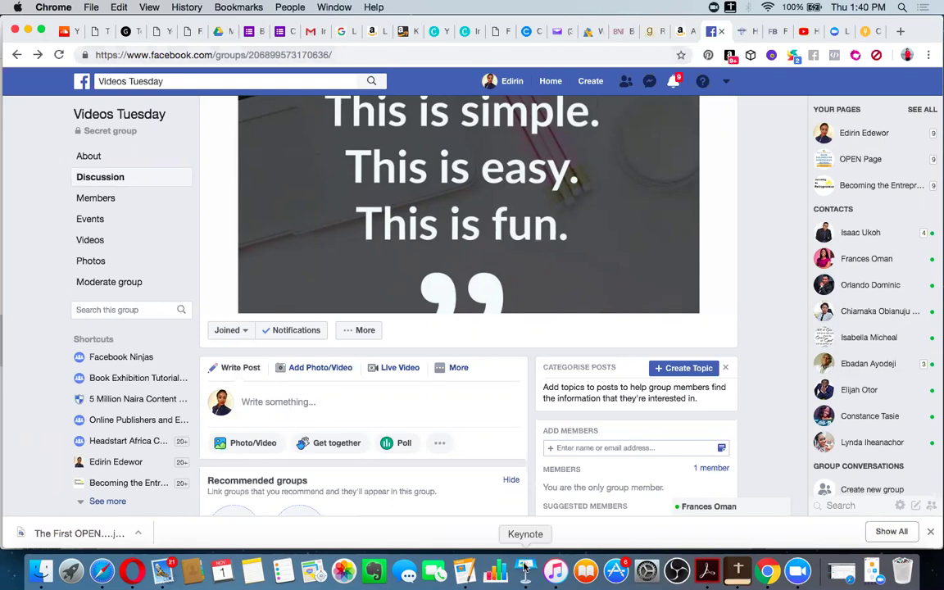
- Switch from Chrome to the Keynote deck 'Facebook Groups for Business', open at slide 6
click(525, 567)
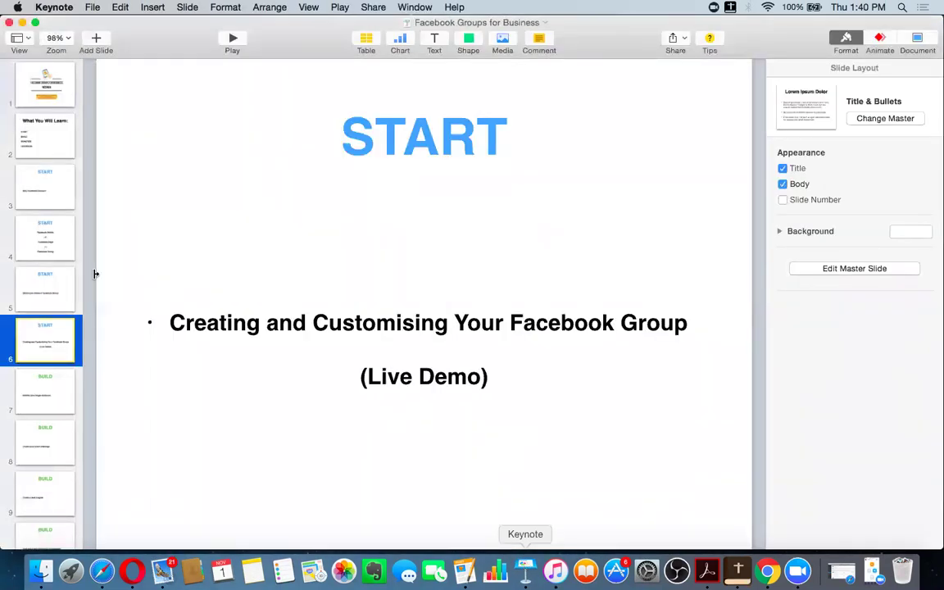
- Show the deck's title slide, then return to the Videos Tuesday group page in Chrome
click(53, 90)
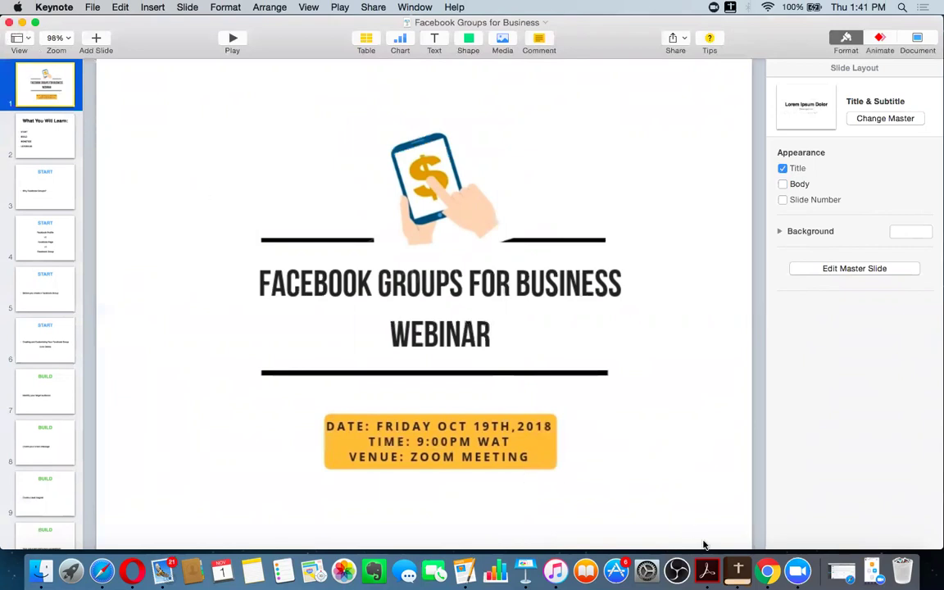
click(764, 574)
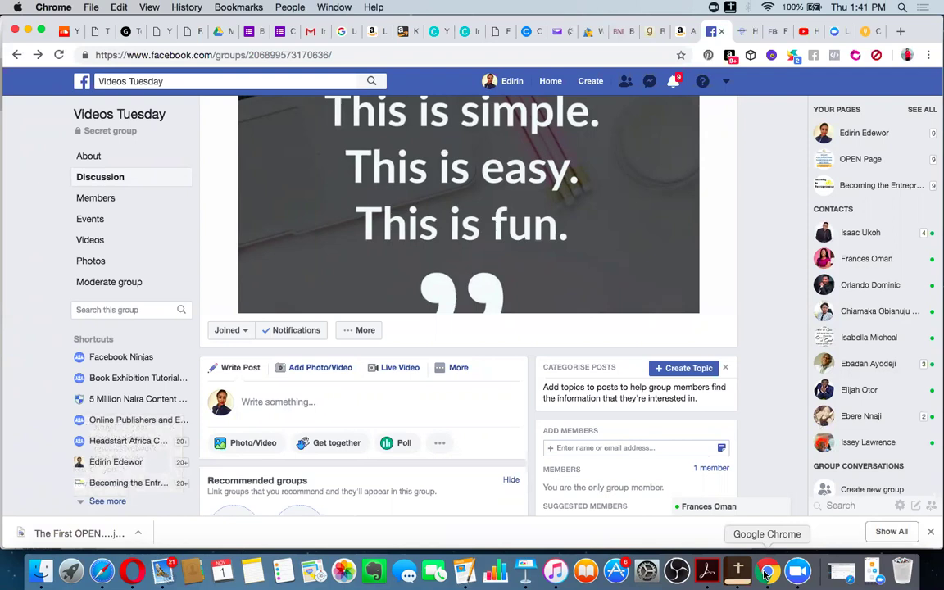
- Start a Live Video in Videos Tuesday and list the application windows available to share
click(390, 371)
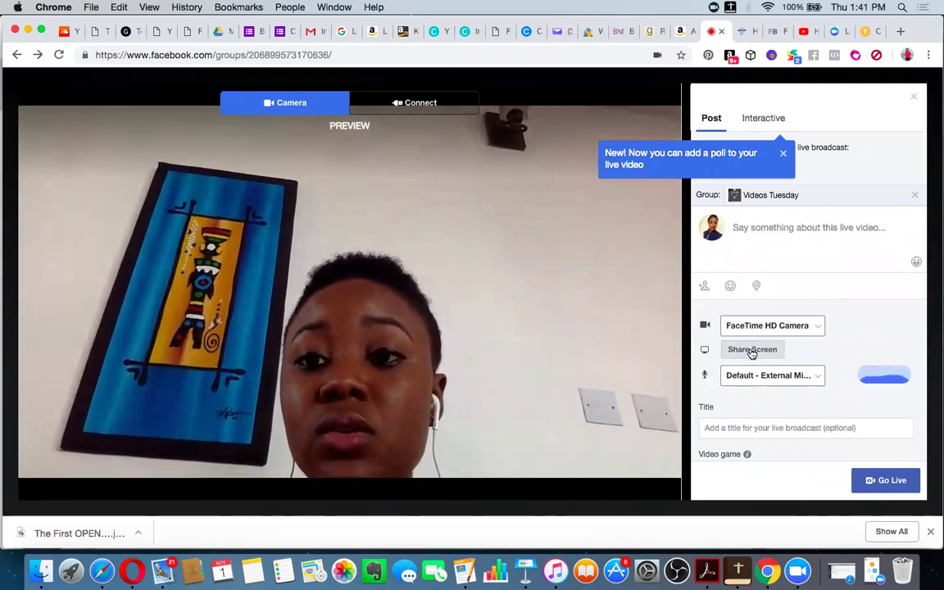
click(752, 350)
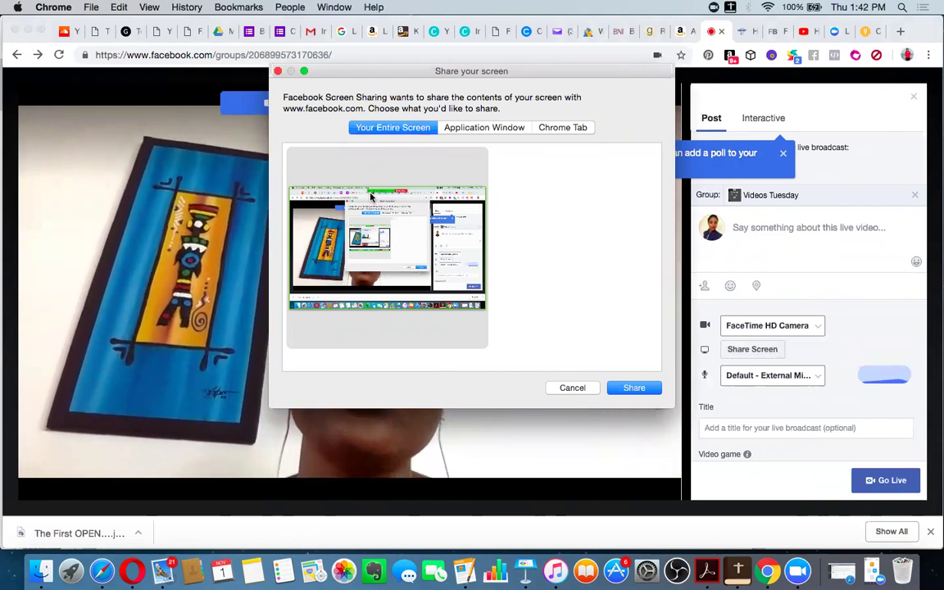
click(469, 129)
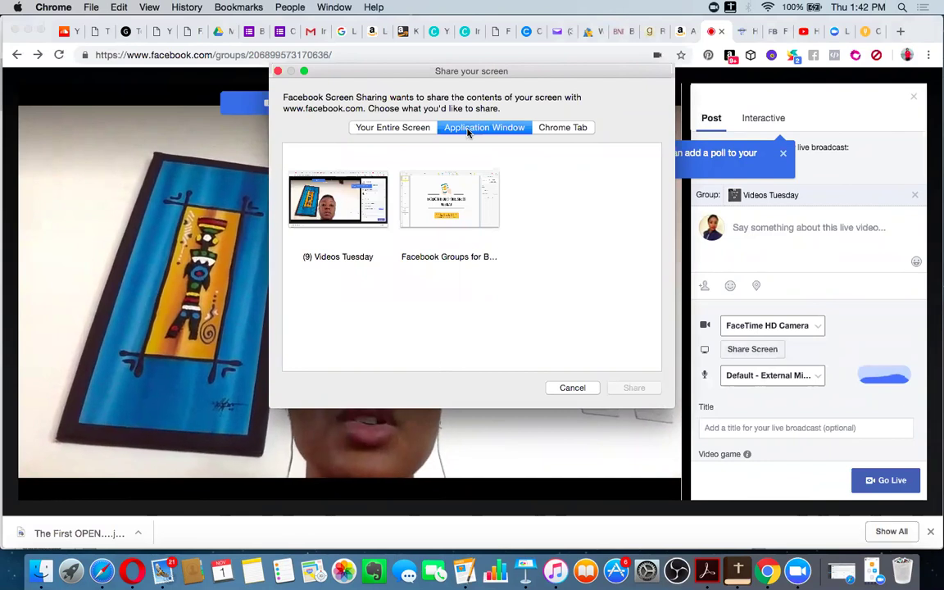
- Share the Keynote 'Facebook Groups for Business' window and show its What You Will Learn slide
click(563, 128)
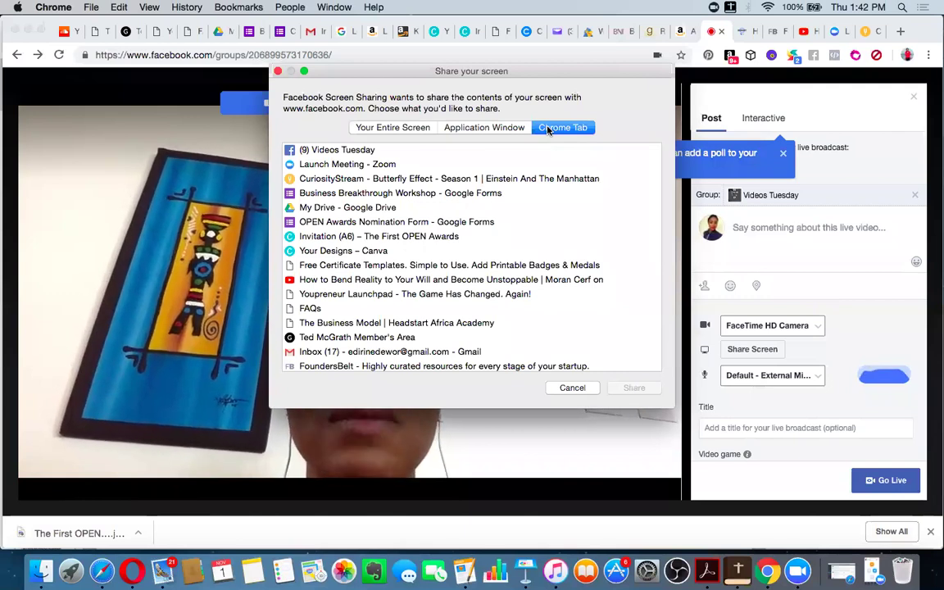
click(504, 129)
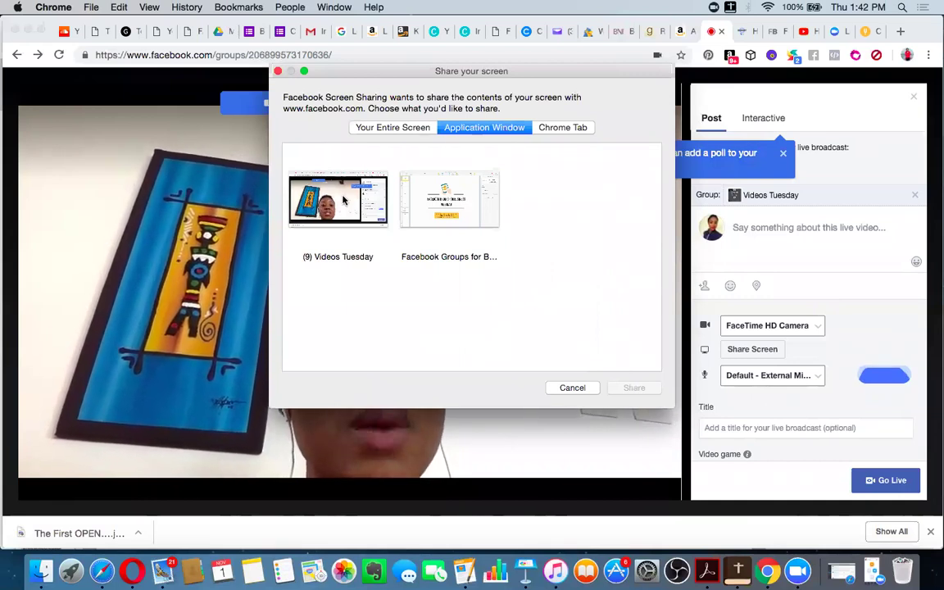
click(445, 209)
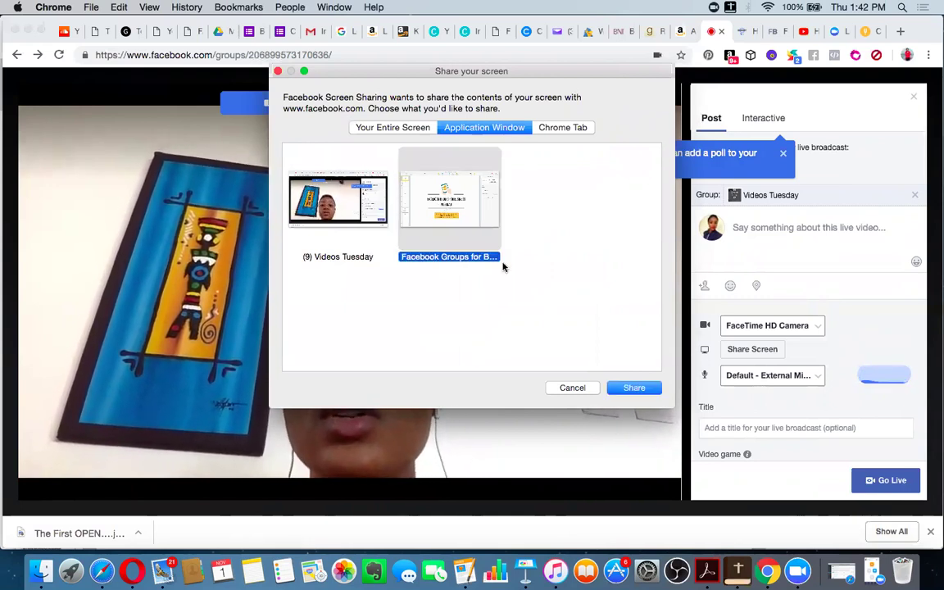
click(633, 389)
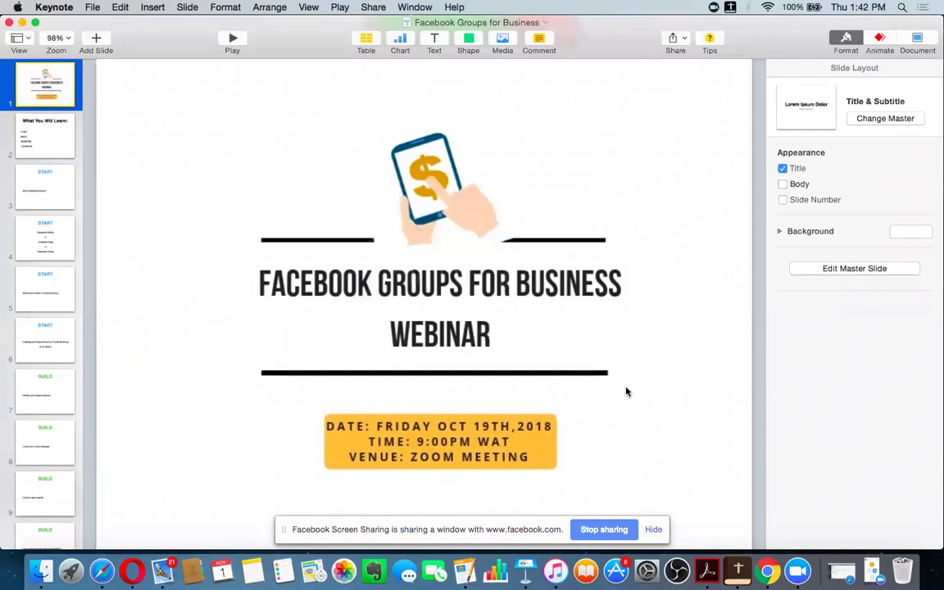
click(43, 129)
- Flip to the agenda slide and back to the title slide, then return to Facebook's live preview
click(43, 88)
click(45, 116)
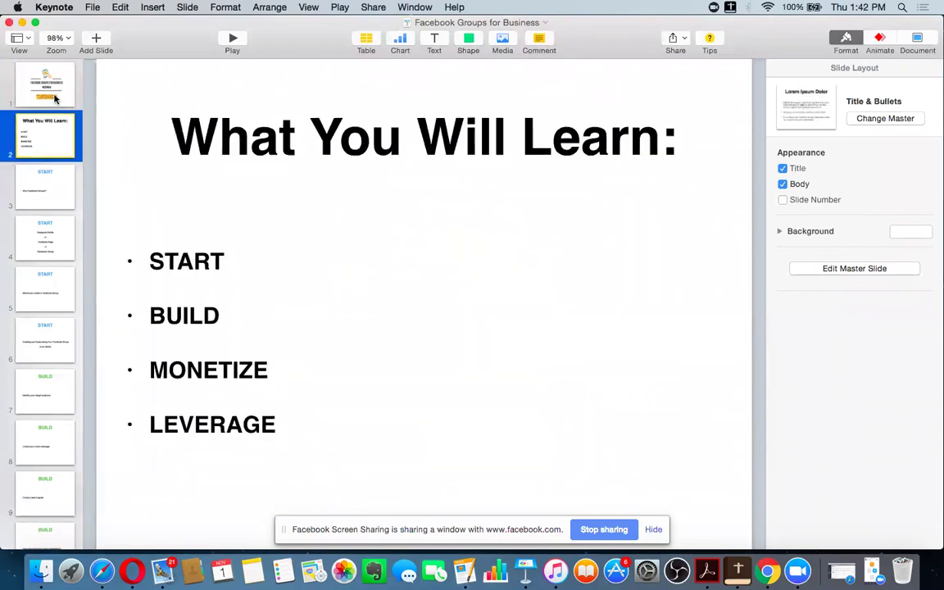
click(55, 94)
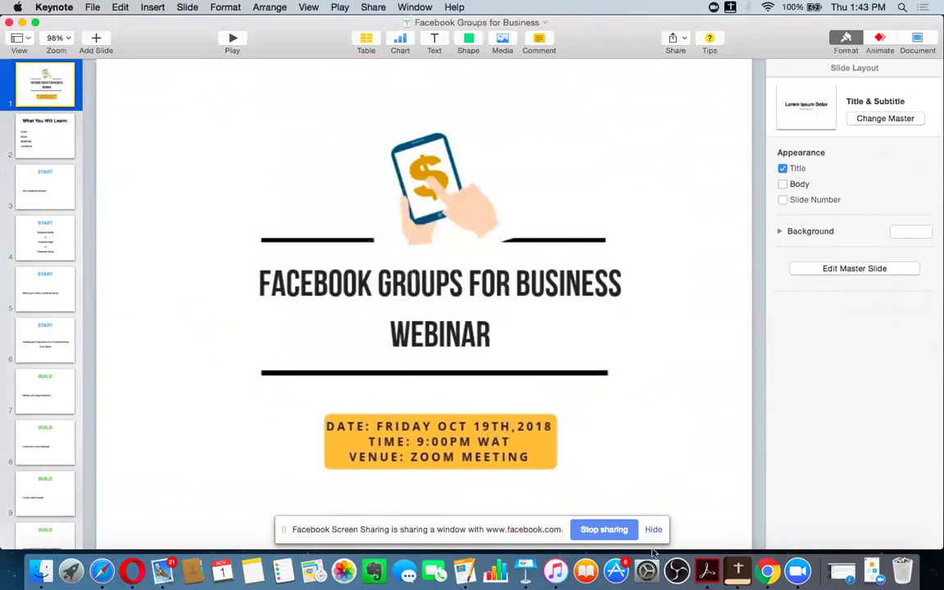
click(772, 576)
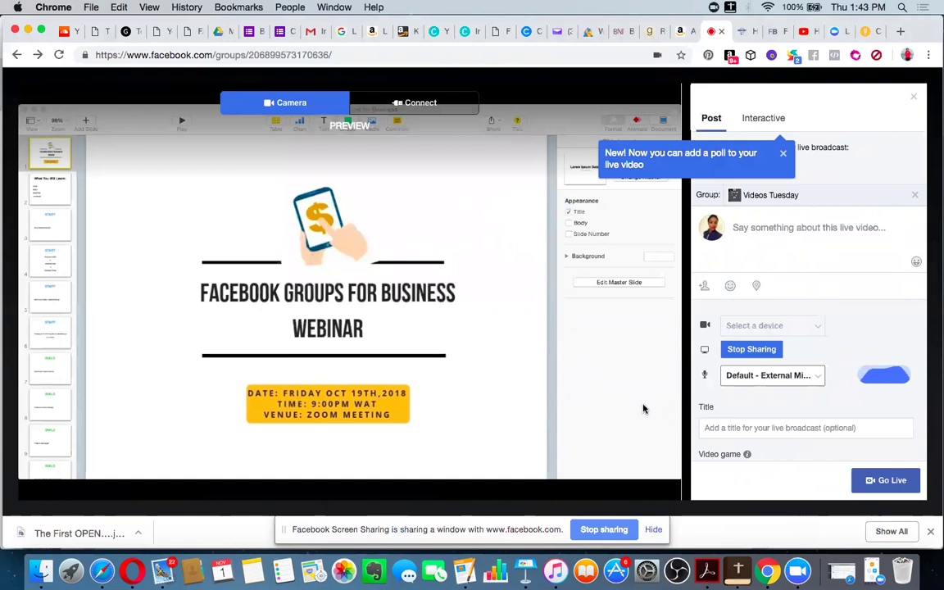
- Dismiss the poll announcement and enter 'demo video' as the live broadcast description
click(783, 153)
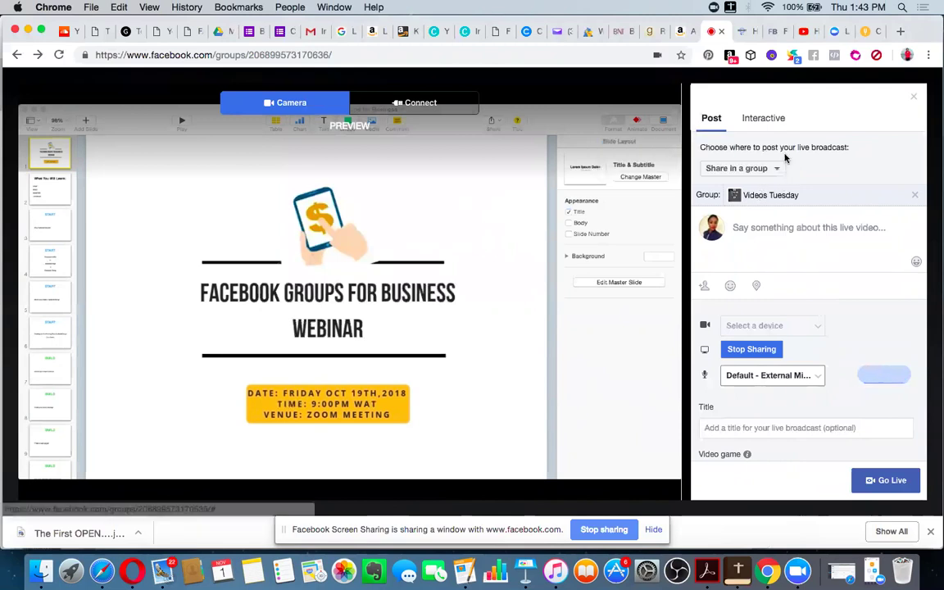
click(769, 223)
text(demo videp)
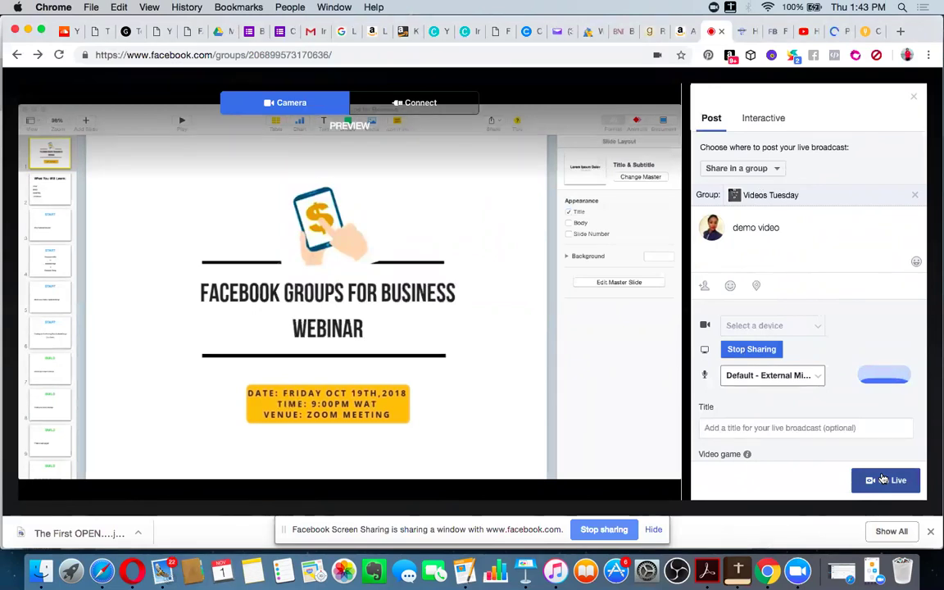
- Go live to Videos Tuesday and post the comment 'hello' on the broadcast
click(884, 480)
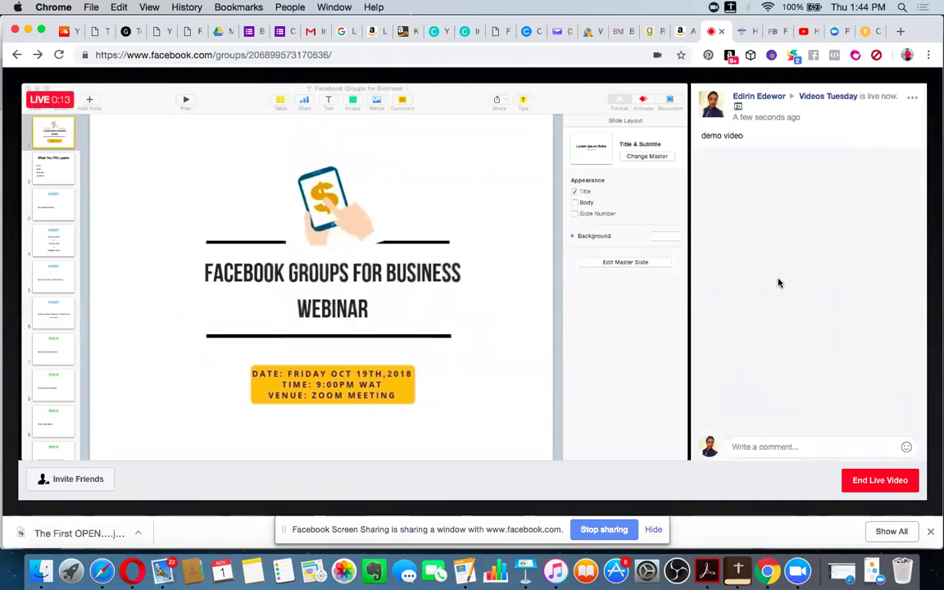
click(777, 444)
text(he)
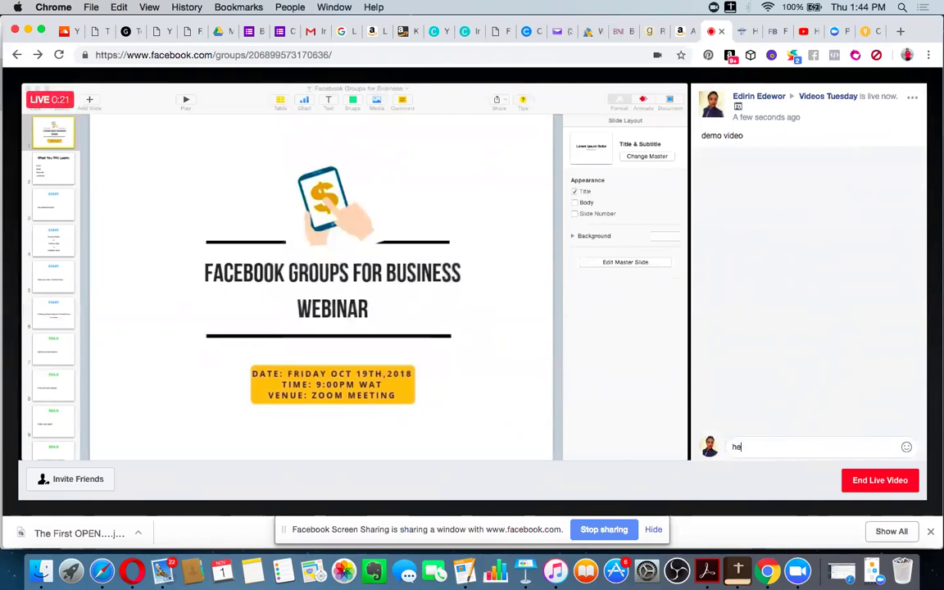
text(llo)
key(Return)
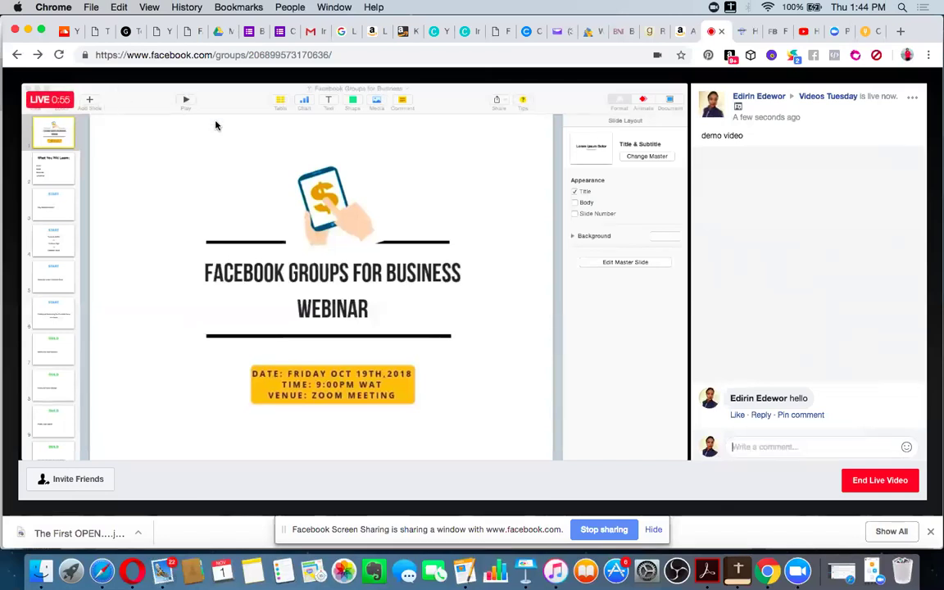
- In Keynote, step the deck from slide 2 to slide 7, Identify your target audience
click(526, 569)
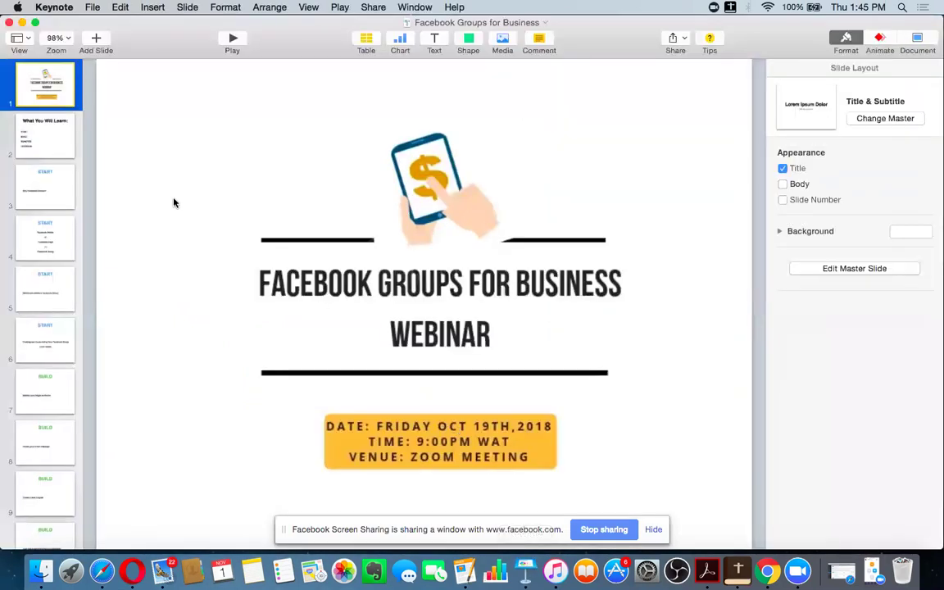
click(61, 131)
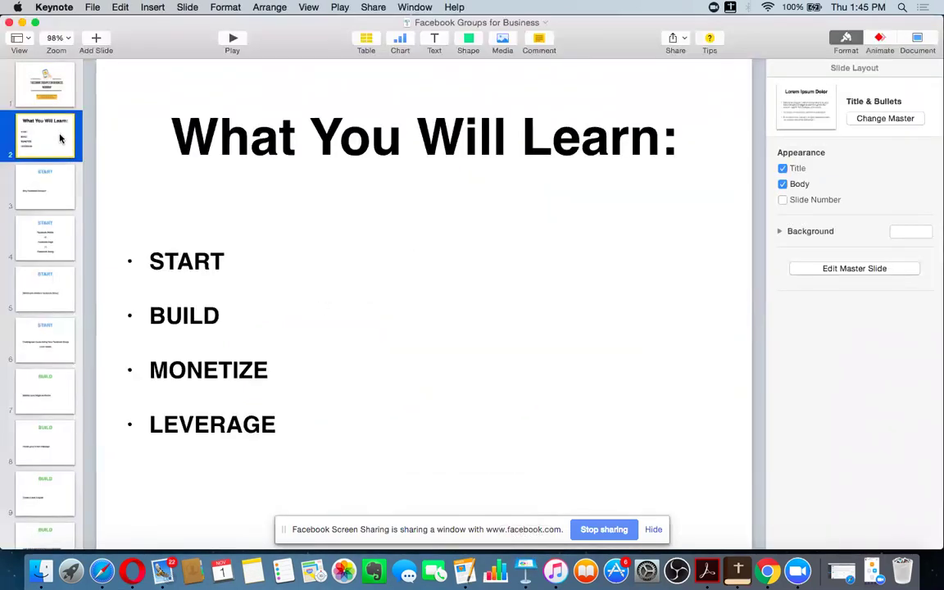
click(54, 169)
click(51, 237)
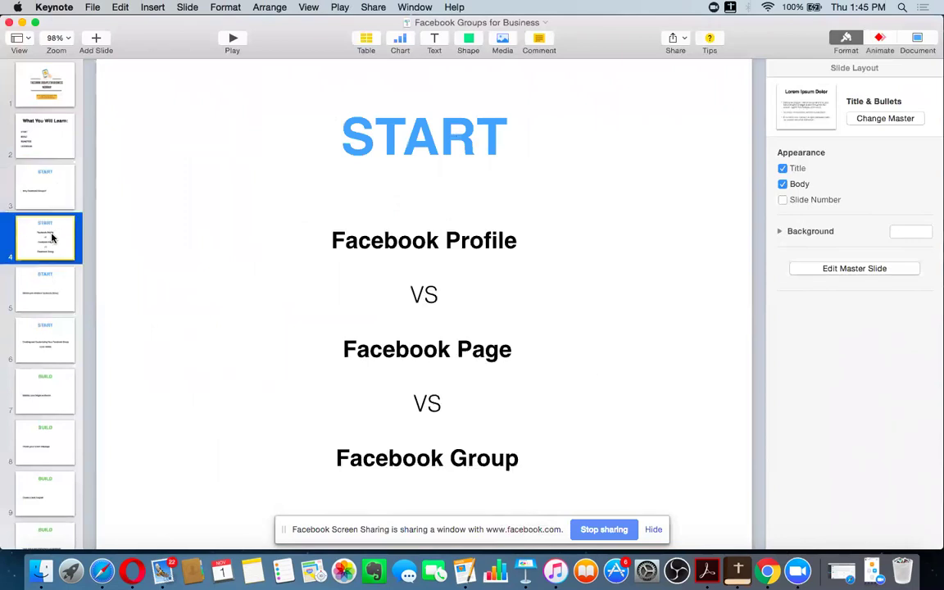
click(45, 285)
click(45, 332)
click(48, 387)
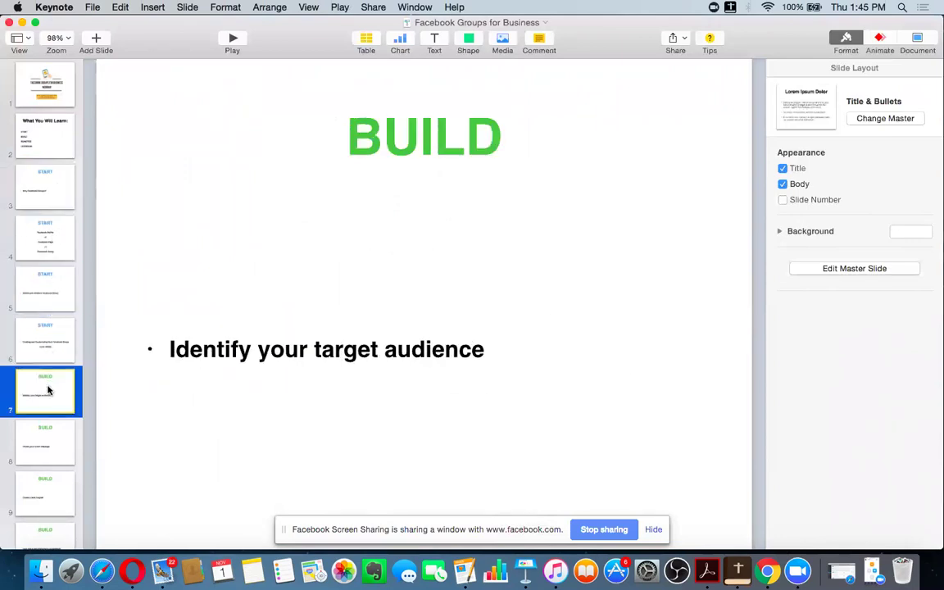
- Advance to slides 8 and 9, Create a lead magnet, then return to the live broadcast
scroll(47, 386, down, 3)
click(52, 336)
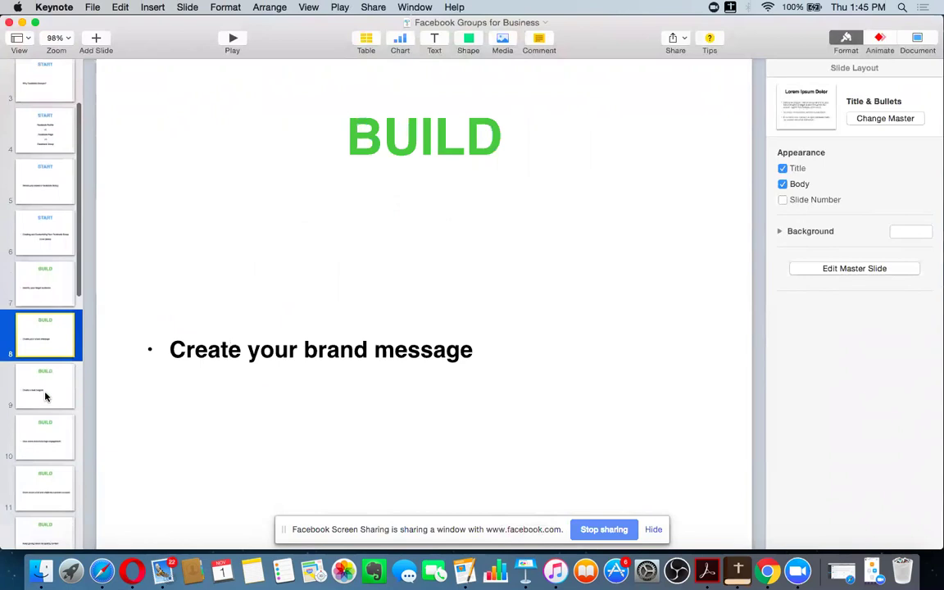
click(45, 392)
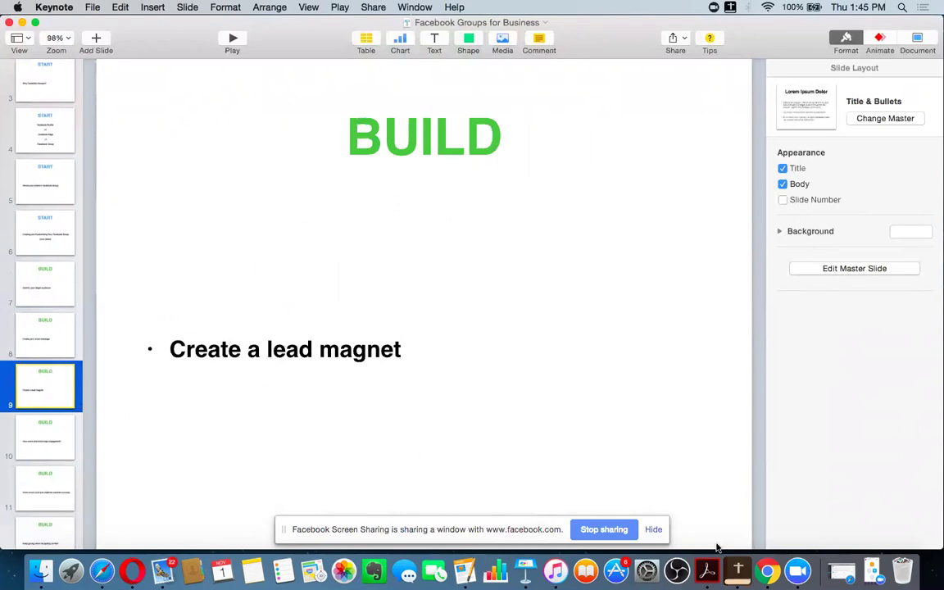
click(767, 572)
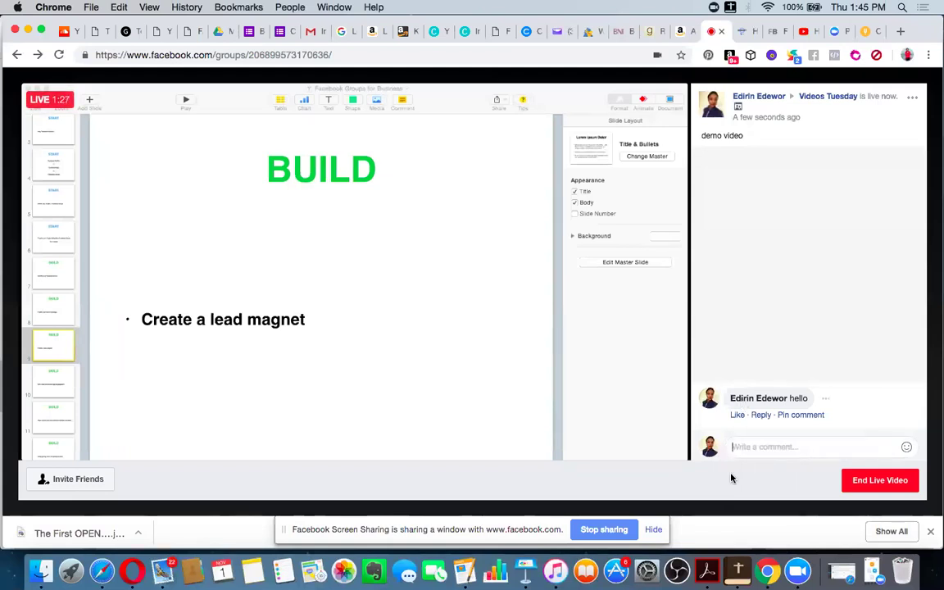
- Jump from slide 10 to the closing slide 24, 'THANK YOU!', and return to the live broadcast
click(525, 571)
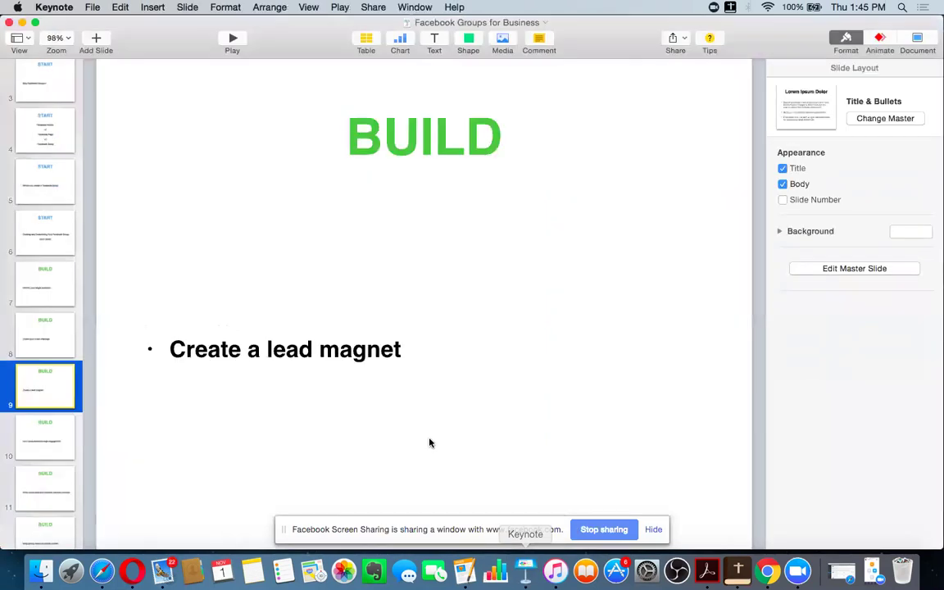
click(44, 427)
scroll(44, 427, down, 10)
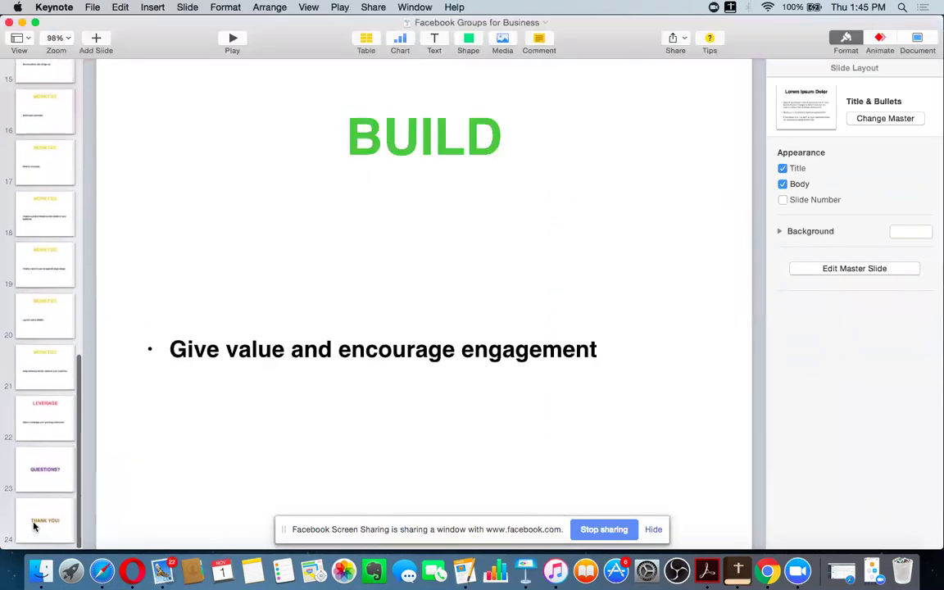
click(32, 514)
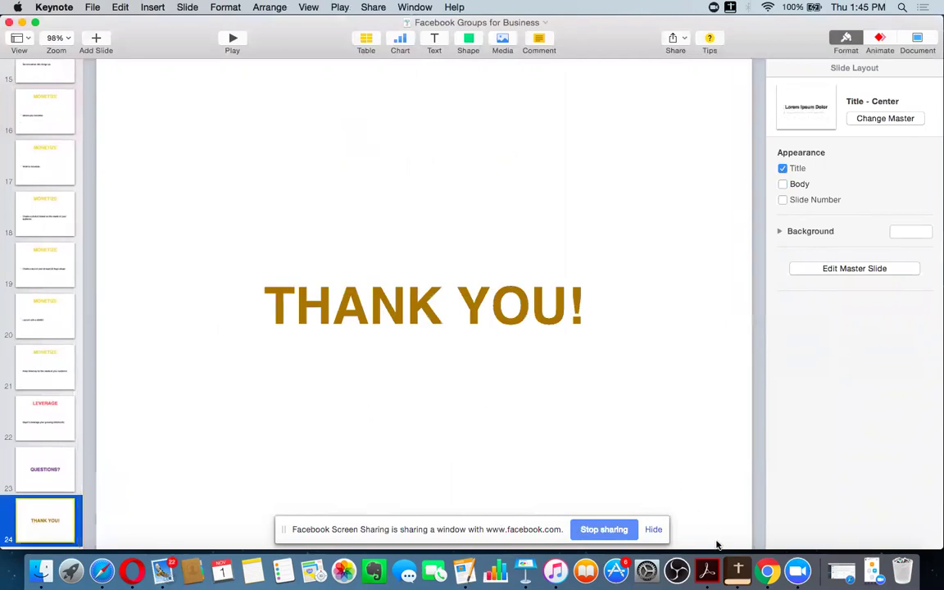
click(765, 570)
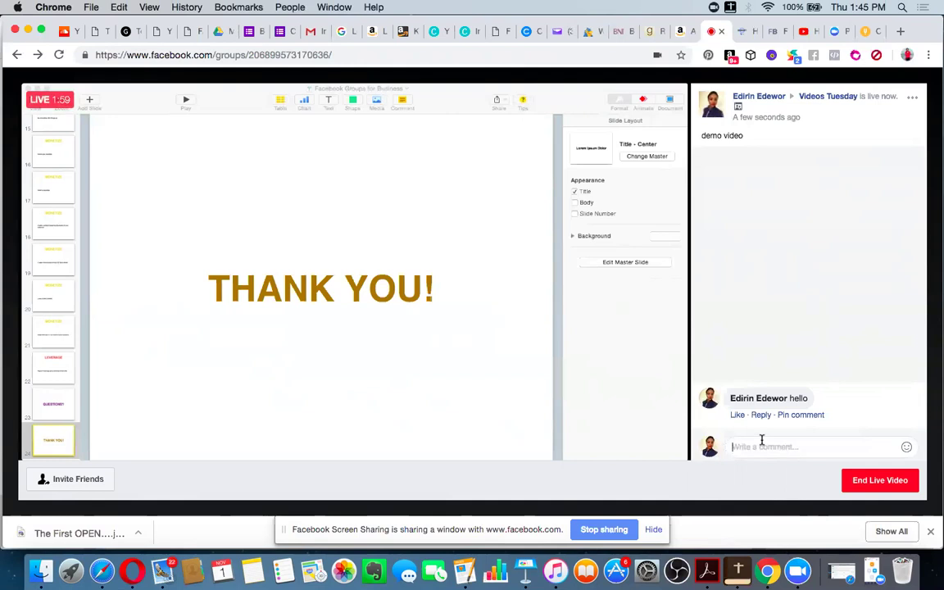
- End the live video, confirm it, and return to the Videos Tuesday group page
click(860, 480)
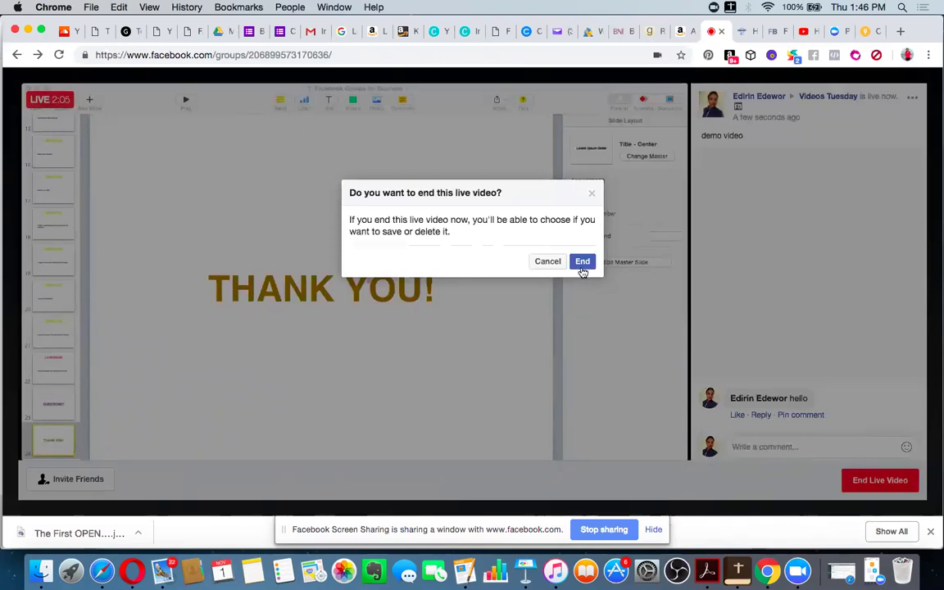
click(582, 262)
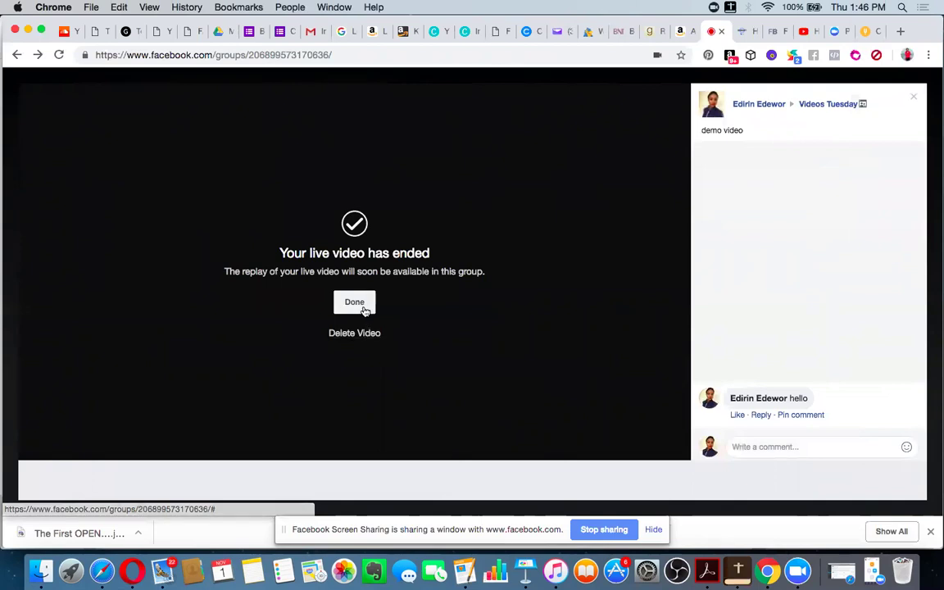
click(361, 305)
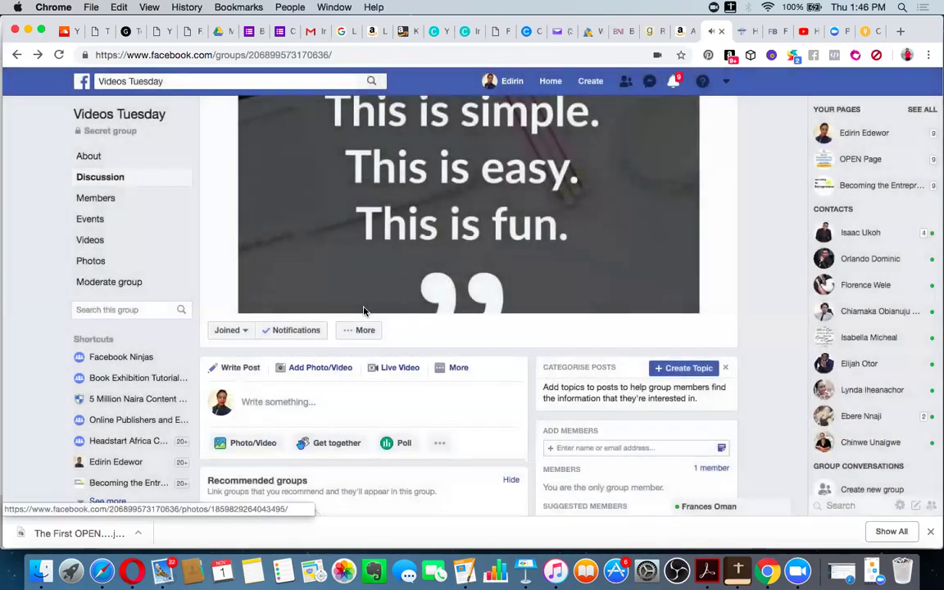
- Reload the Videos Tuesday group page and scroll its feed down to the new demo video post
scroll(364, 311, down, 5)
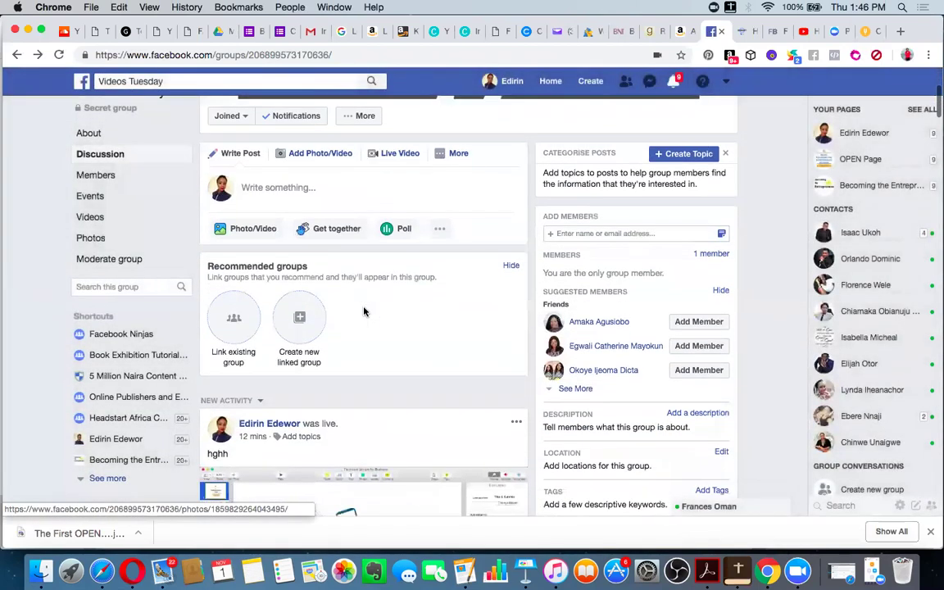
scroll(365, 311, down, 2)
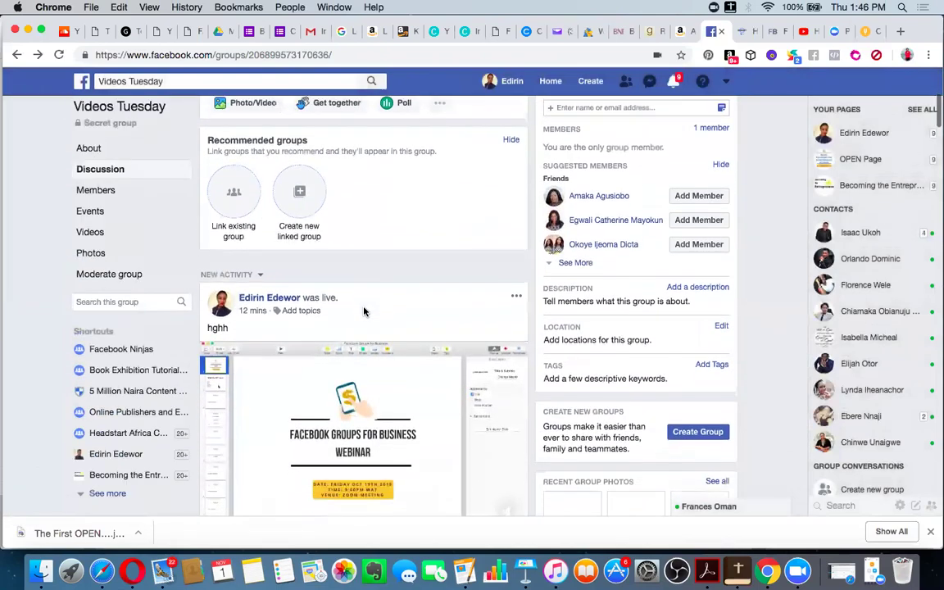
scroll(365, 310, down, 1)
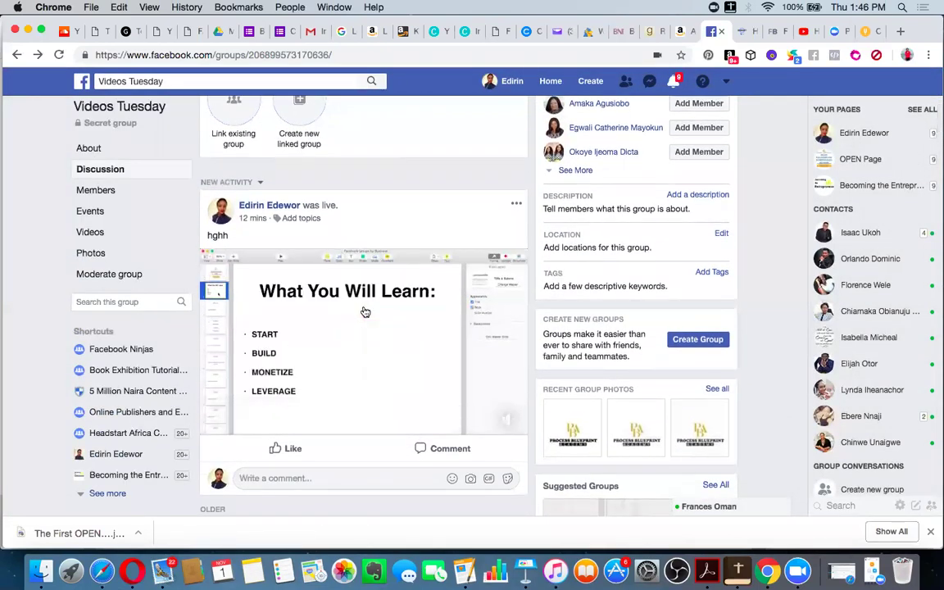
scroll(365, 310, up, 5)
scroll(365, 311, up, 3)
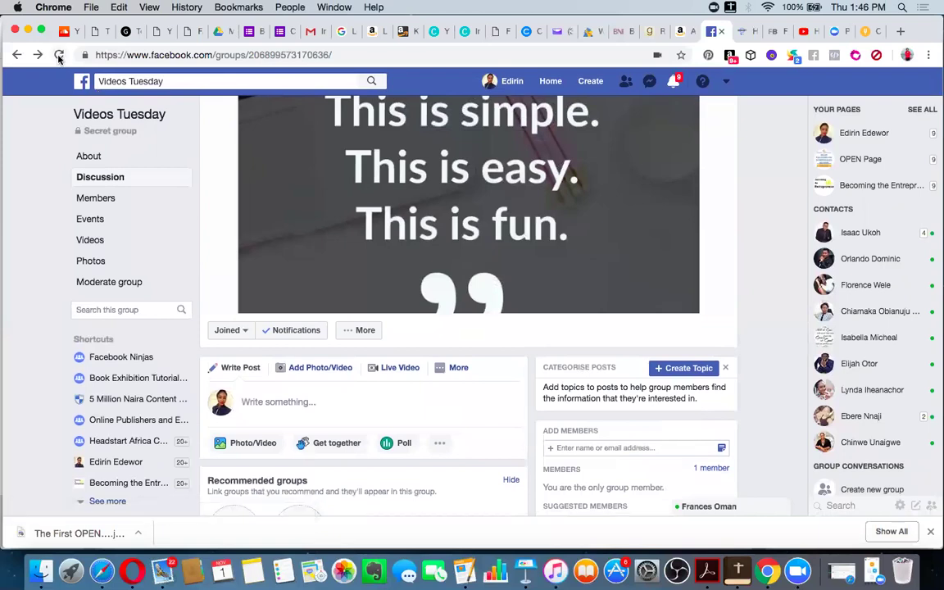
click(59, 55)
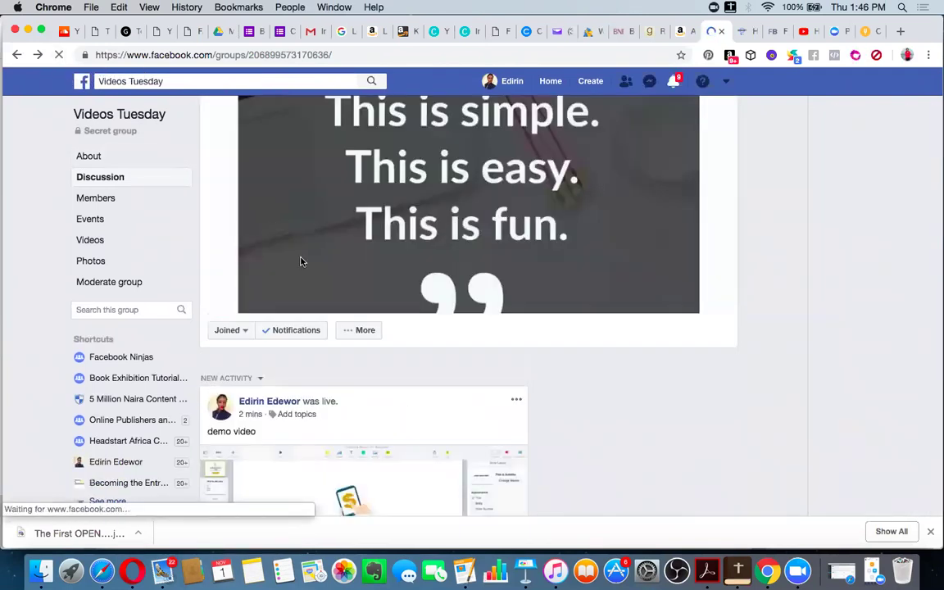
scroll(300, 259, down, 1)
scroll(330, 341, down, 5)
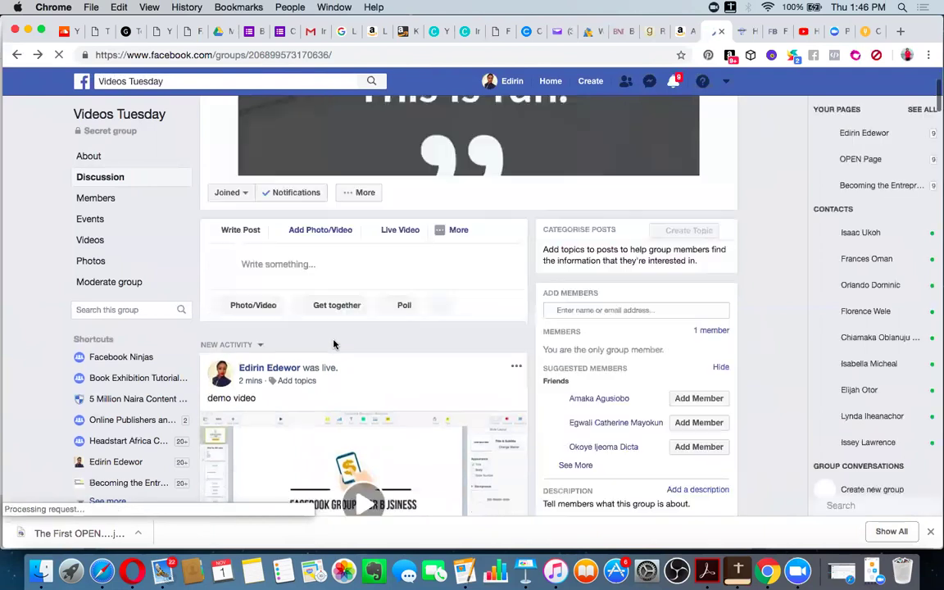
scroll(333, 344, down, 5)
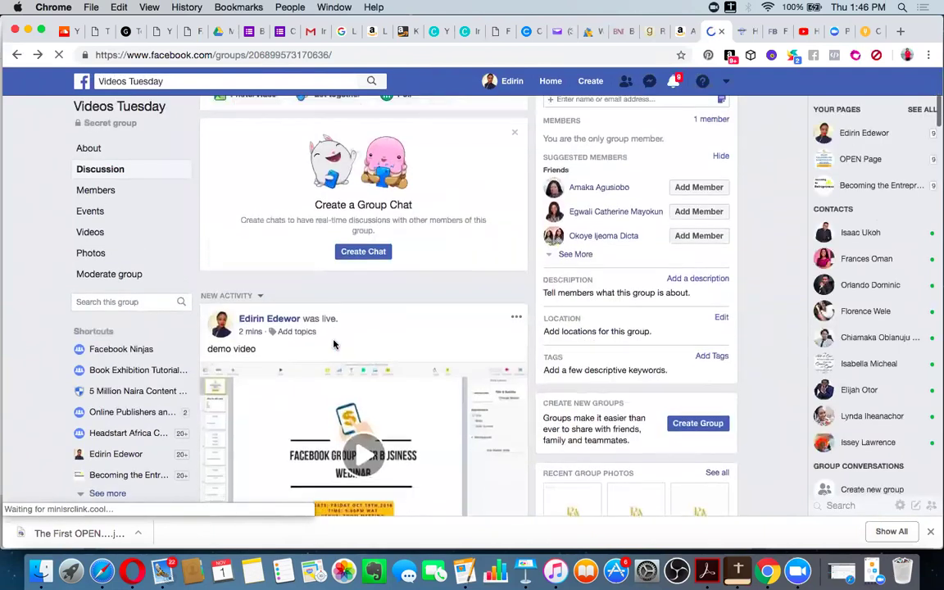
scroll(334, 344, down, 2)
- Open the demo video replay on its own page, then return to the Videos Tuesday feed
click(367, 353)
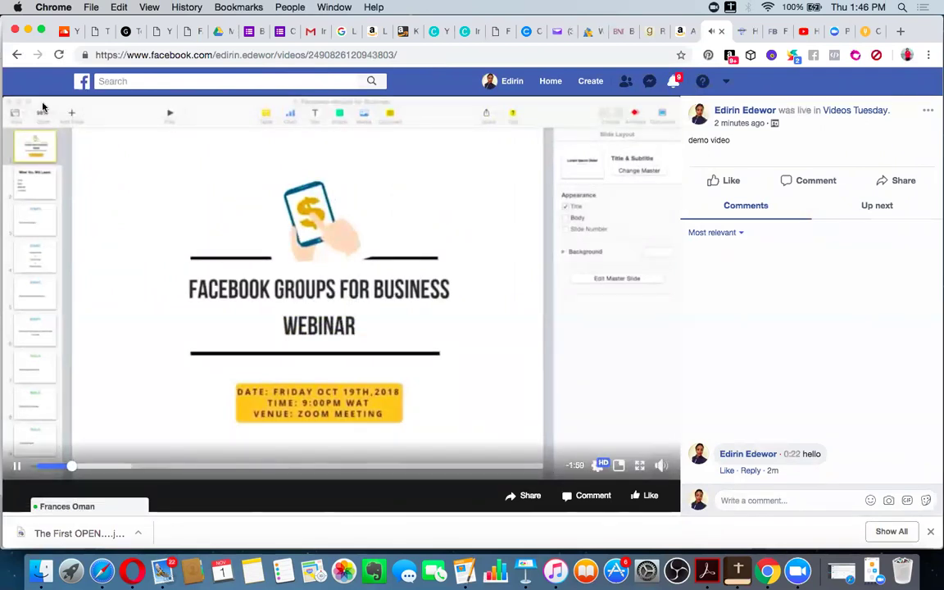
click(18, 56)
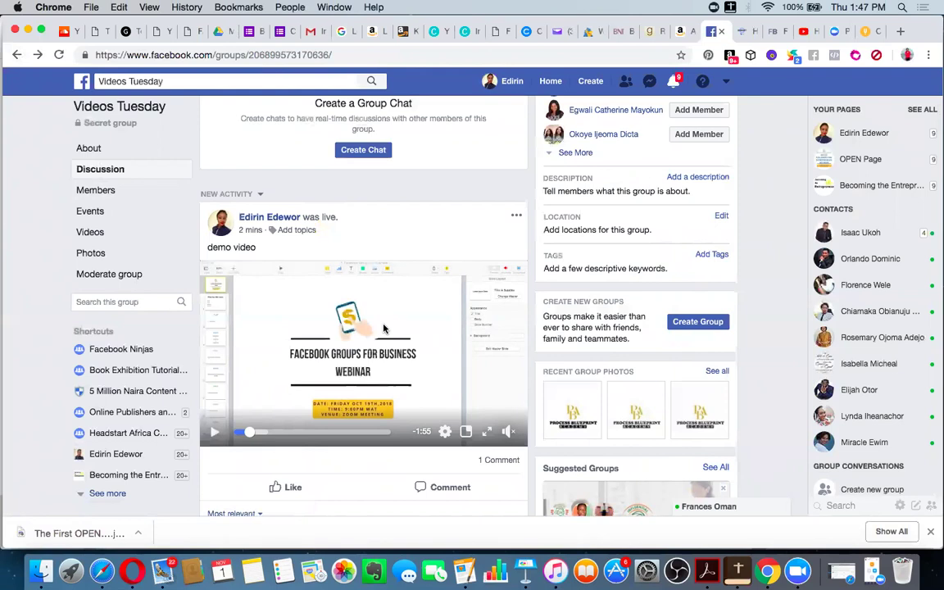
- Minimize Chrome from the top of the group page to reveal the Keynote 'THANK YOU!' slide
scroll(384, 329, up, 10)
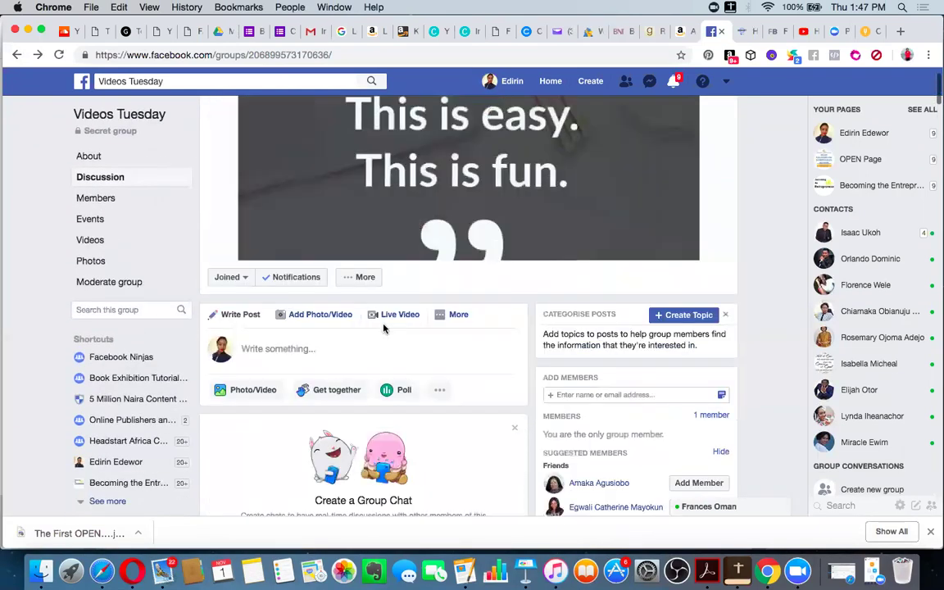
click(27, 31)
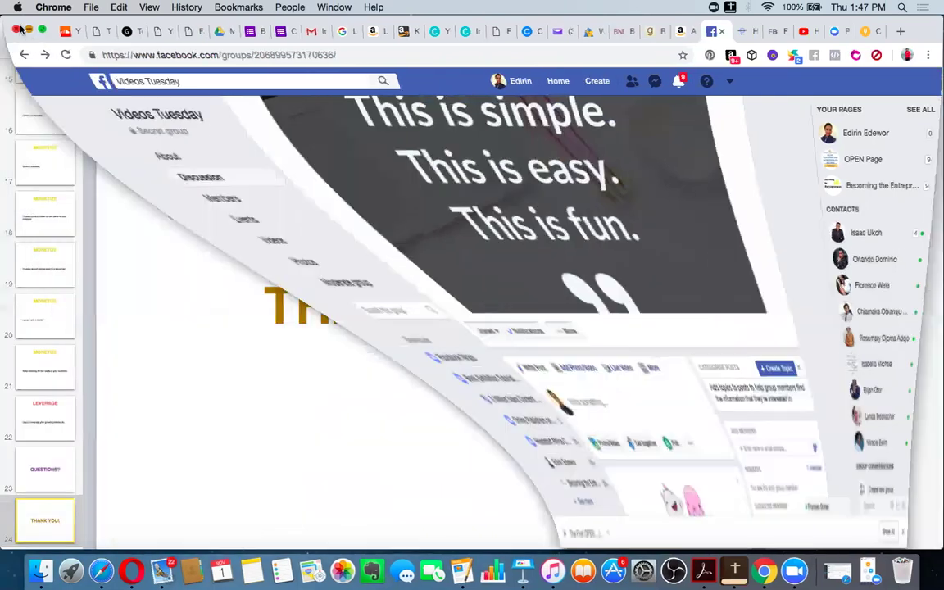